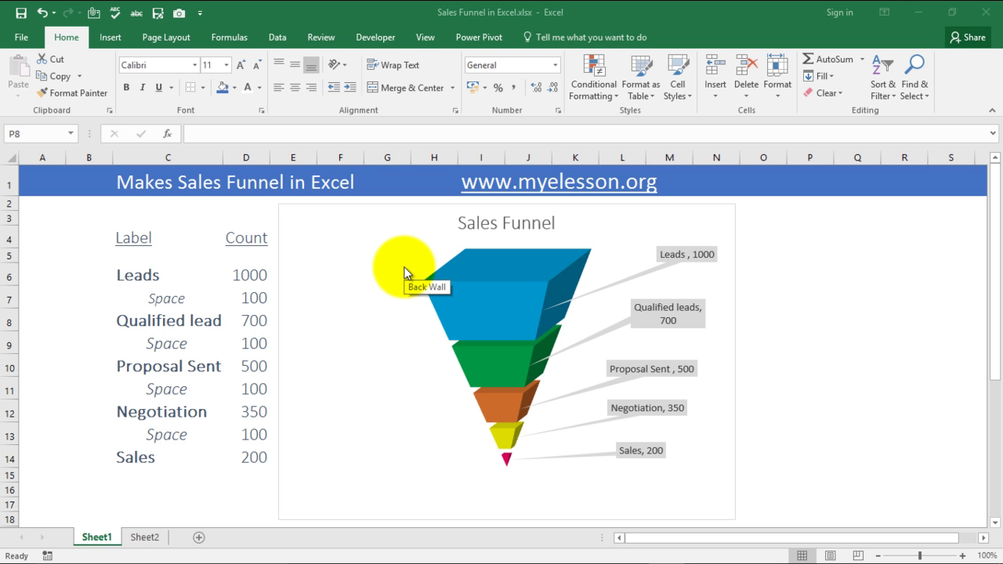
Point out the Leads and Qualified lead (700) rows and their 100-count Space spacers
left_click(481, 282)
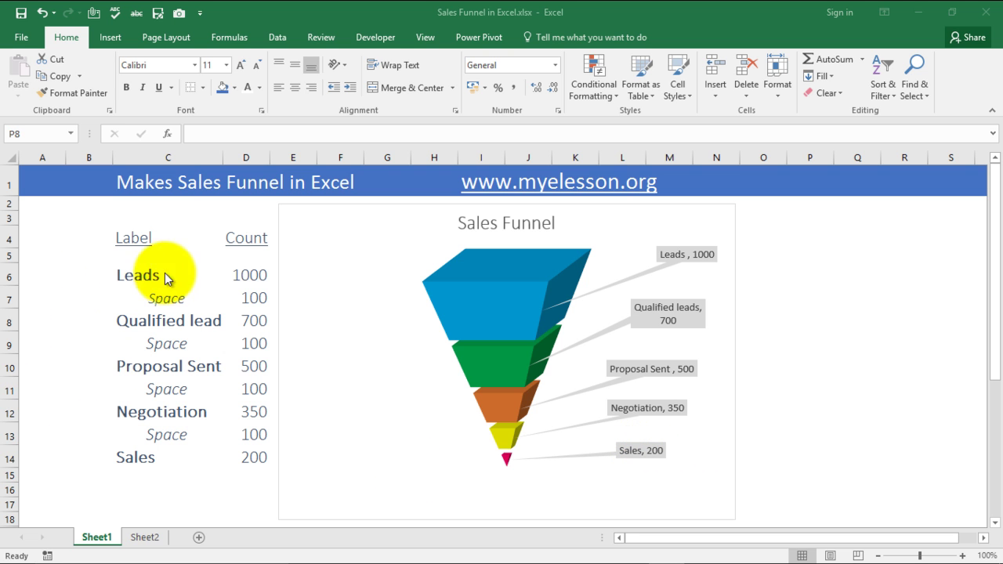
left_click(467, 304)
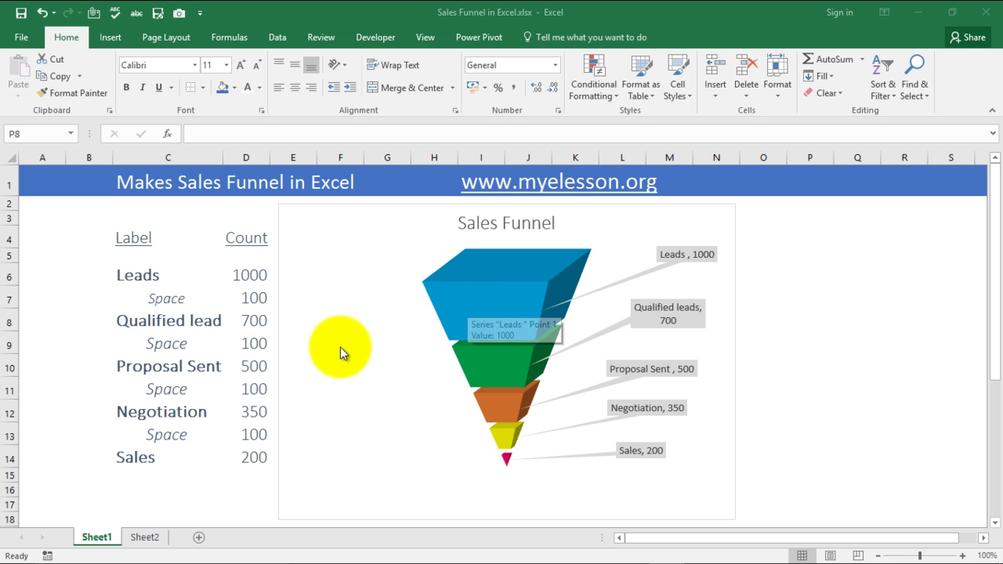
left_click(141, 277)
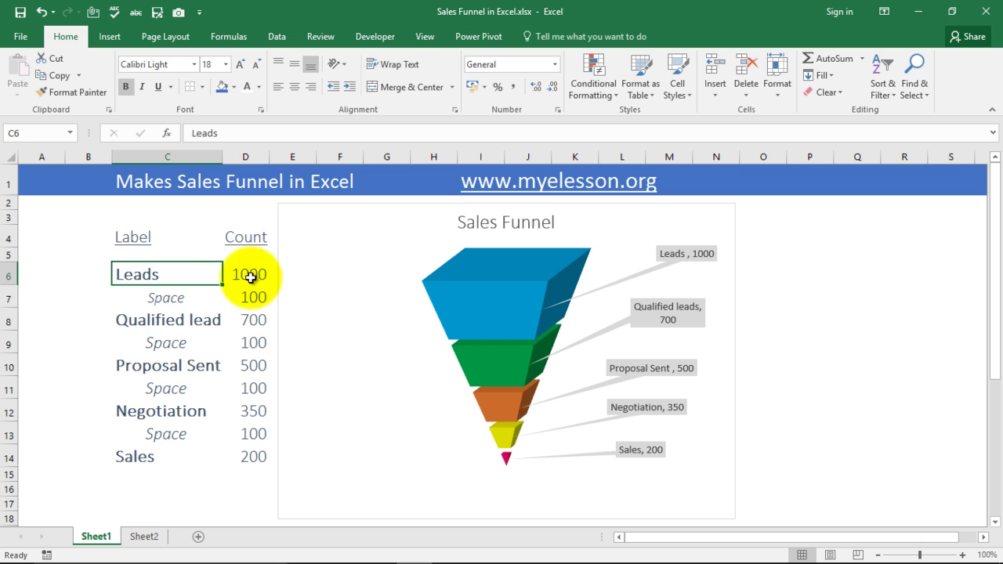
left_click(157, 300)
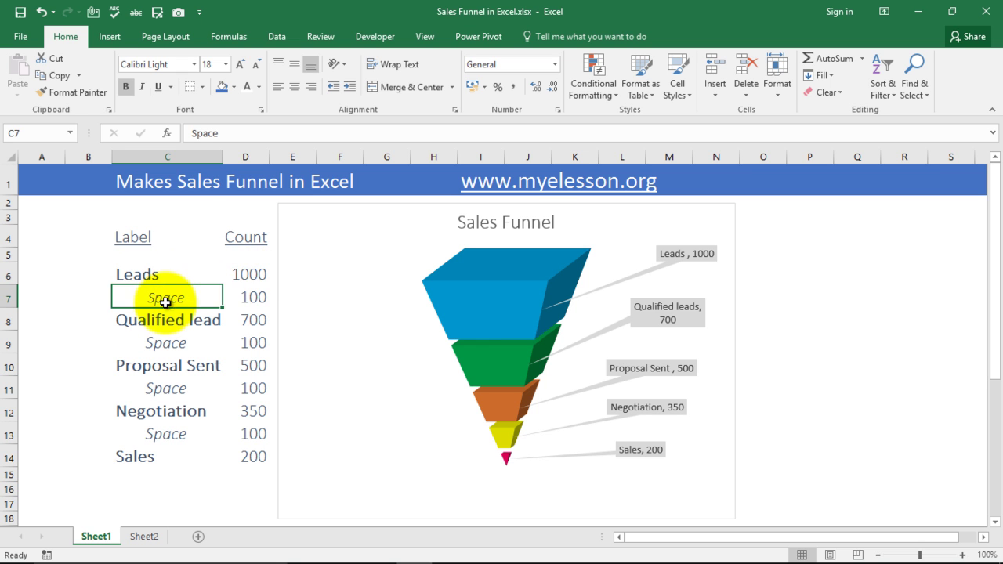
left_click(245, 298)
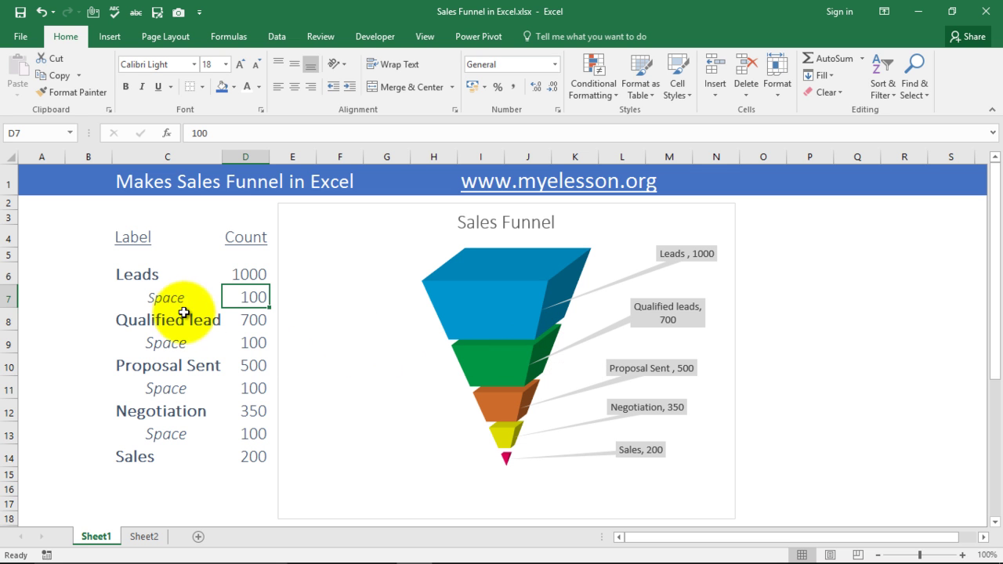
left_click(157, 319)
left_click(255, 320)
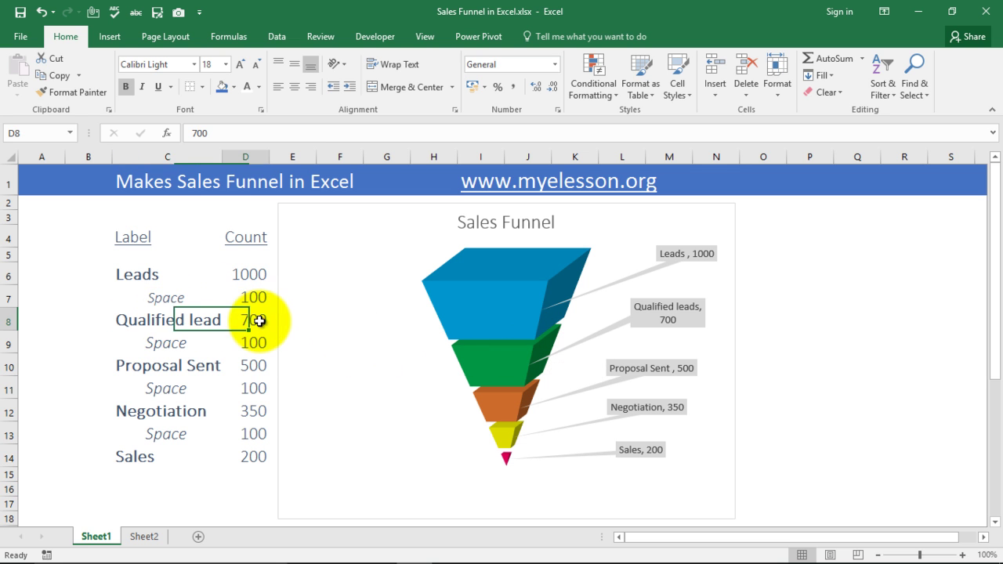
left_click(180, 344)
left_click(255, 342)
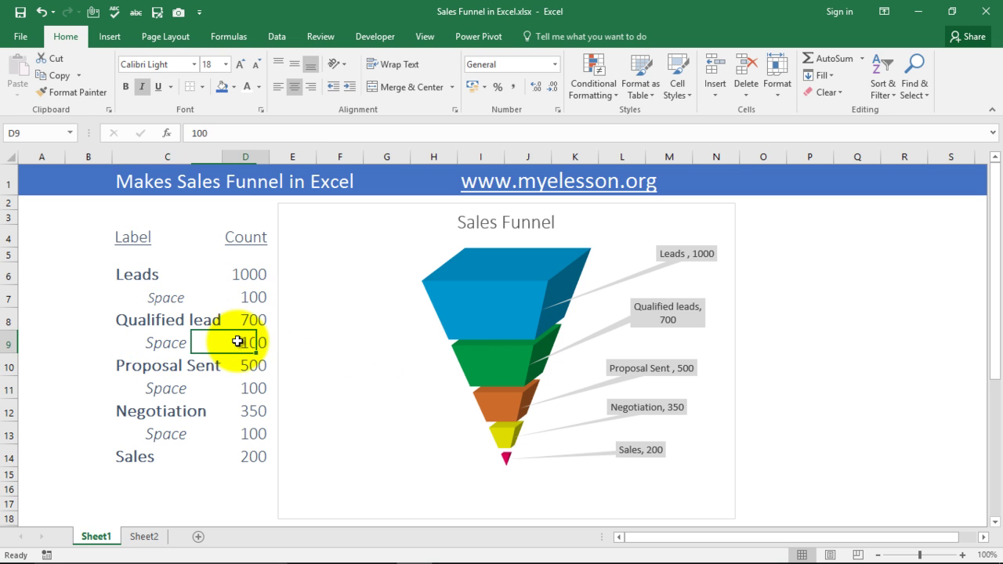
Point out Proposal Sent (500), Negotiation and Sales, each separated by a Space row
left_click(174, 366)
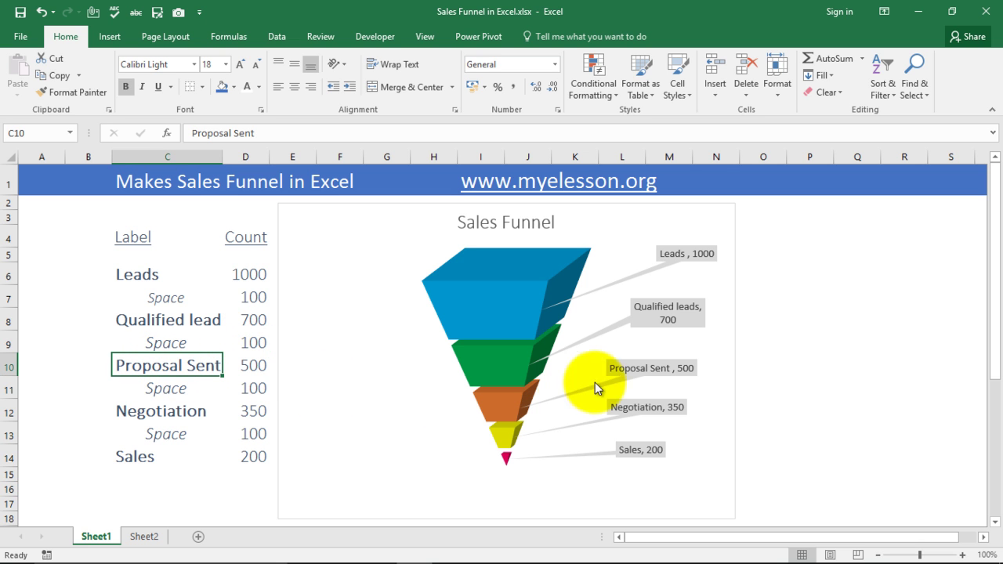
left_click(261, 367)
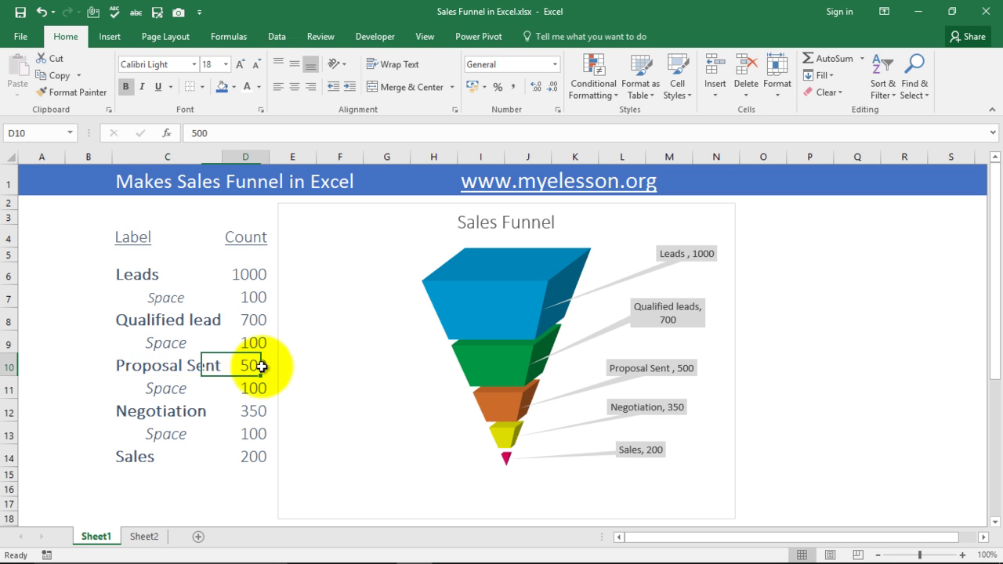
left_click(192, 390)
left_click(241, 389)
left_click(184, 413)
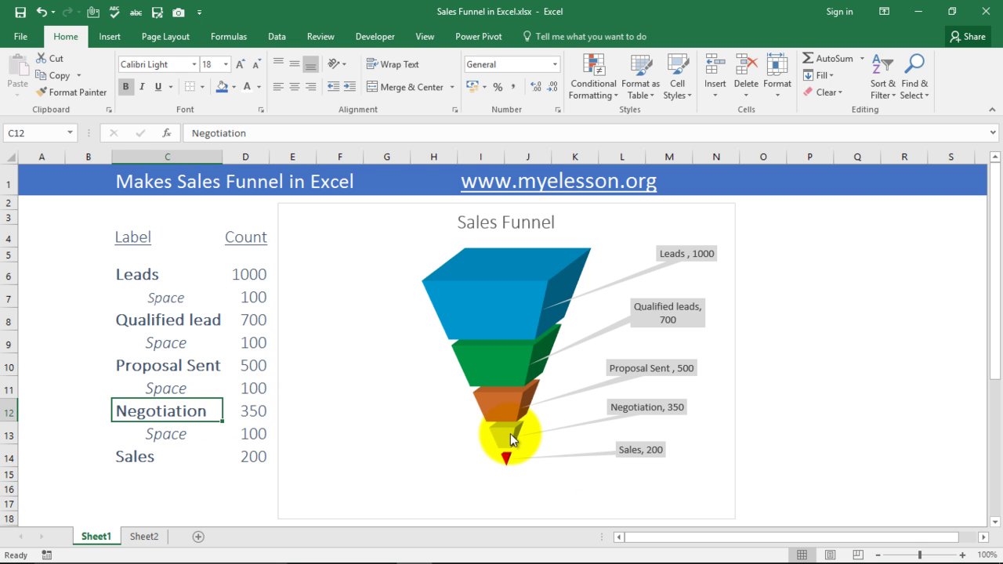
left_click(196, 432)
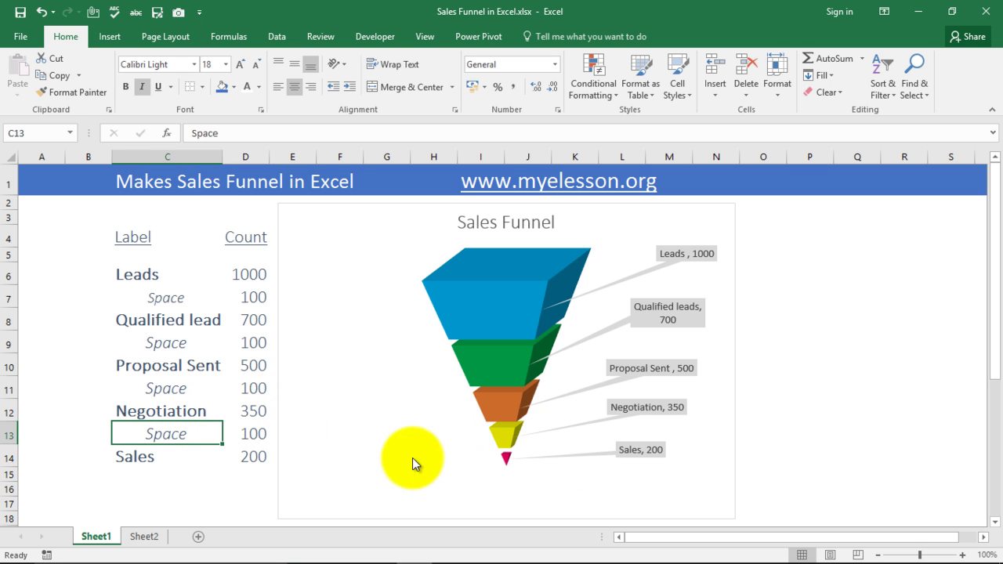
left_click(153, 461)
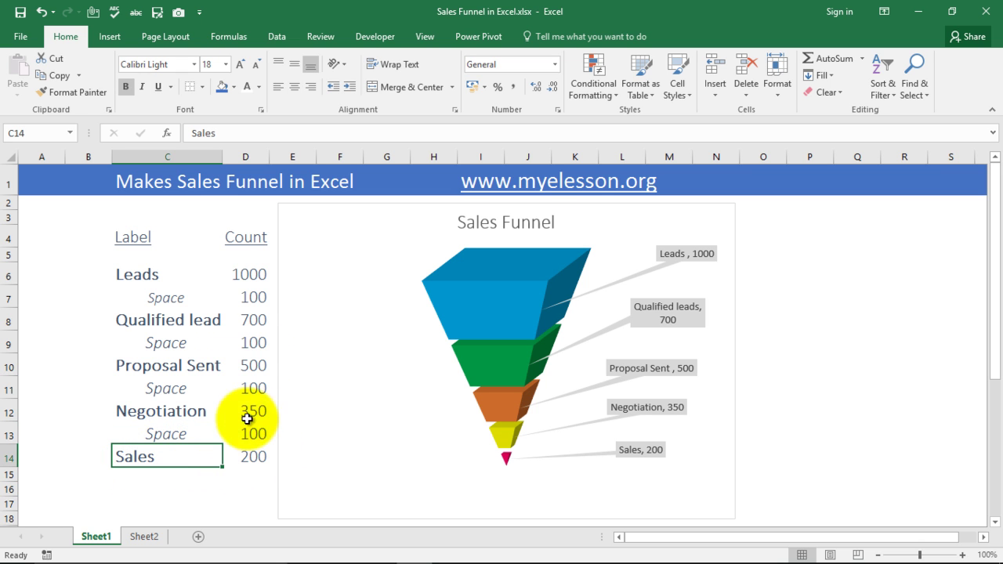
Chart Sheet2's C5:D13 as a 100% stacked column, switching rows and columns into one column
left_click(144, 537)
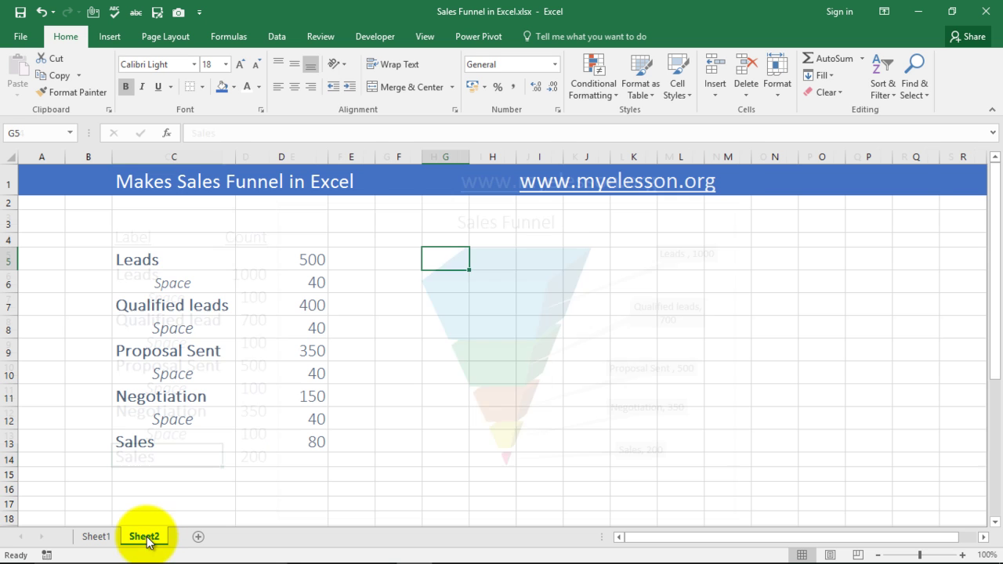
left_click_drag(188, 263, 296, 447)
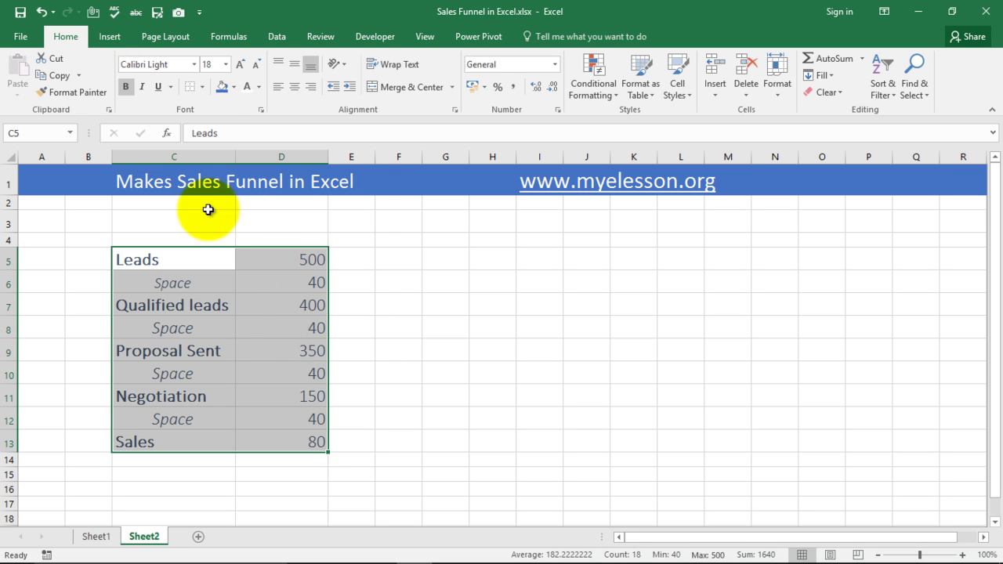
left_click(108, 36)
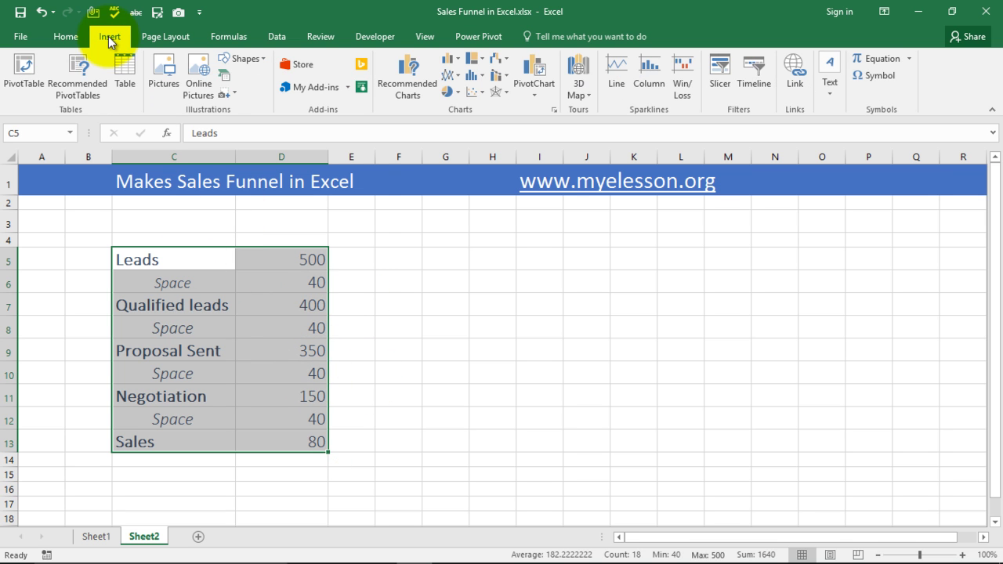
left_click(459, 58)
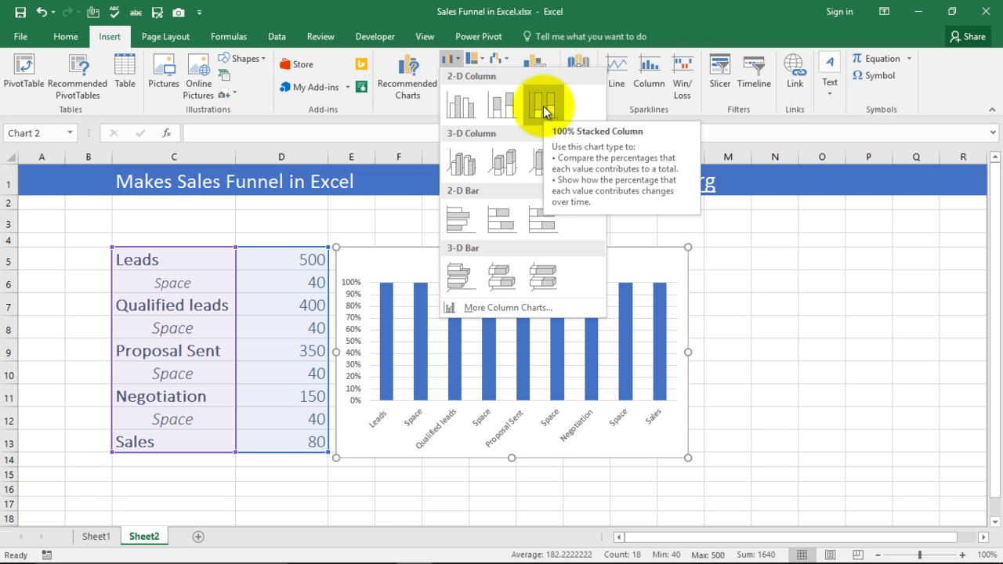
left_click(543, 105)
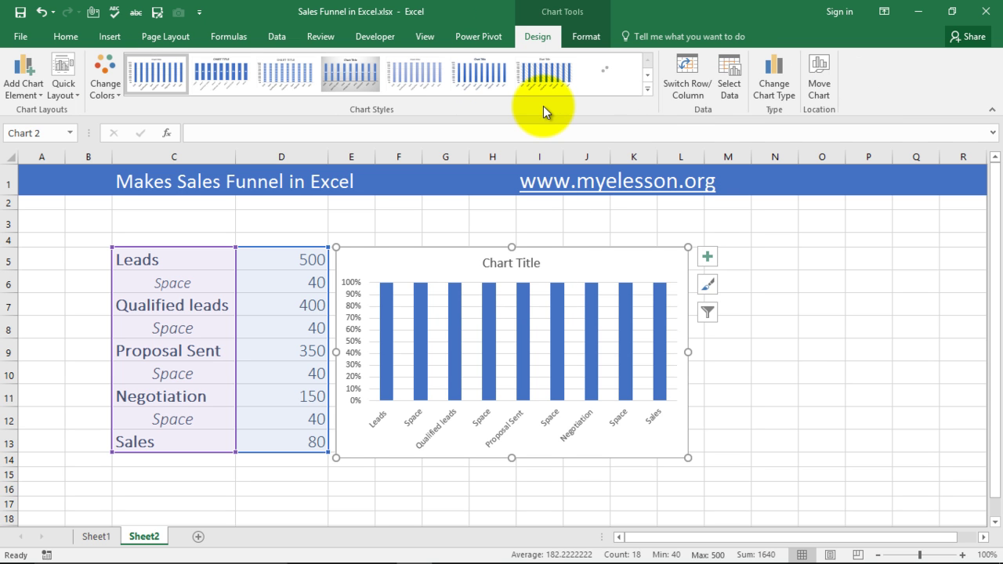
left_click(648, 94)
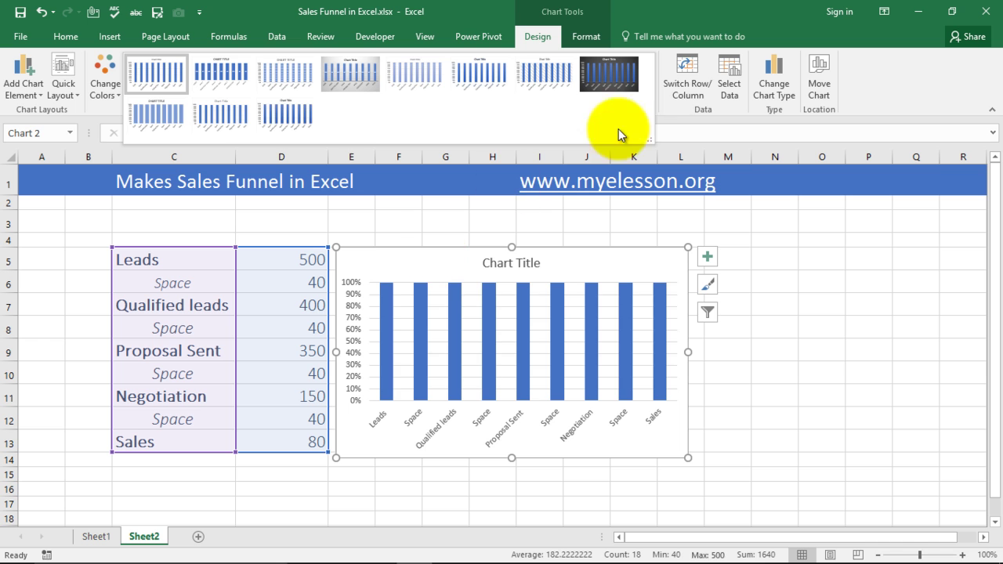
left_click(690, 74)
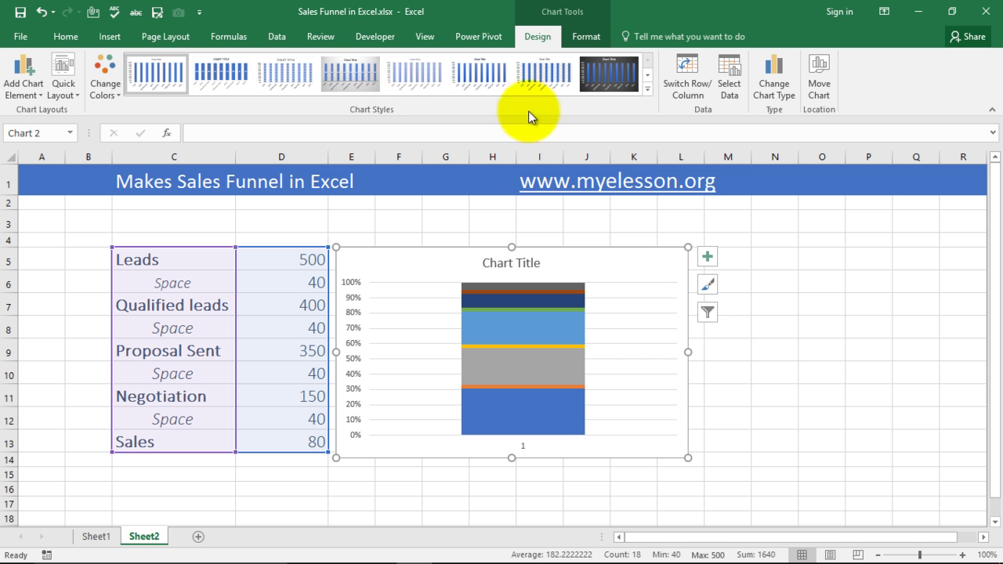
Replace the flat chart with a 3-D 100% Stacked Column of C5:D13, moved right of the table
key("Delete")
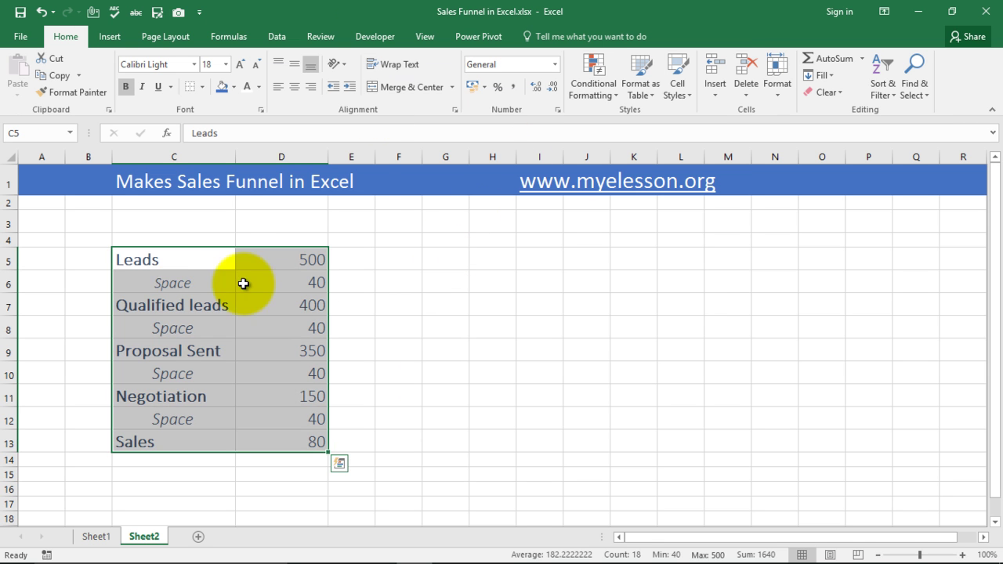
mouse_move(141, 259)
left_mouse_down()
mouse_move(298, 370)
mouse_move(292, 441)
left_mouse_up()
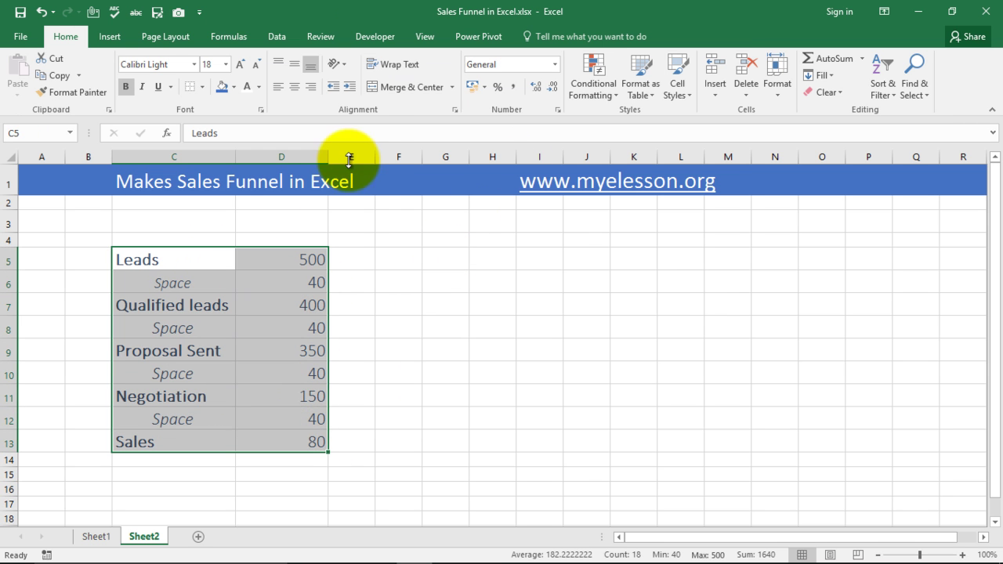
left_click(110, 37)
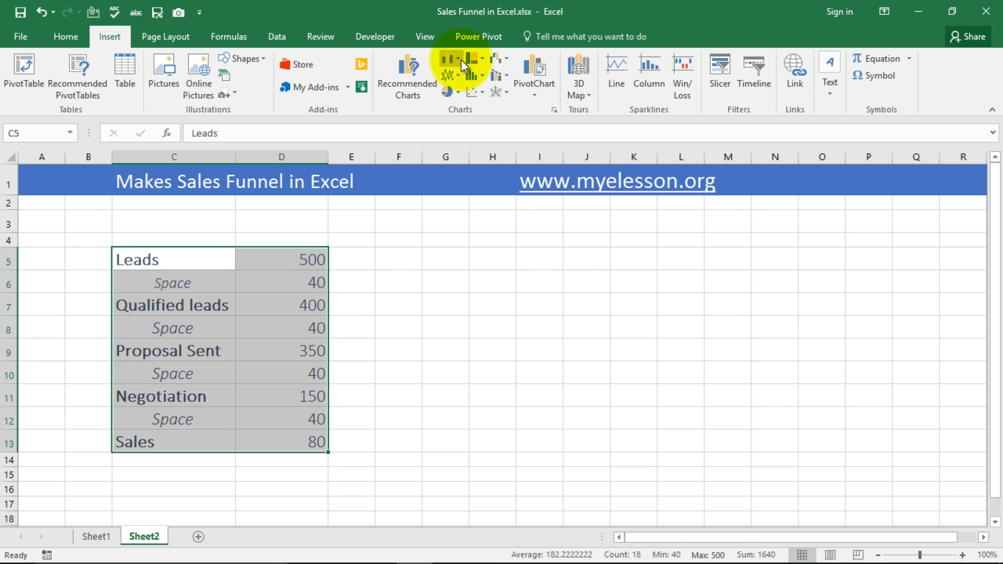
left_click(457, 58)
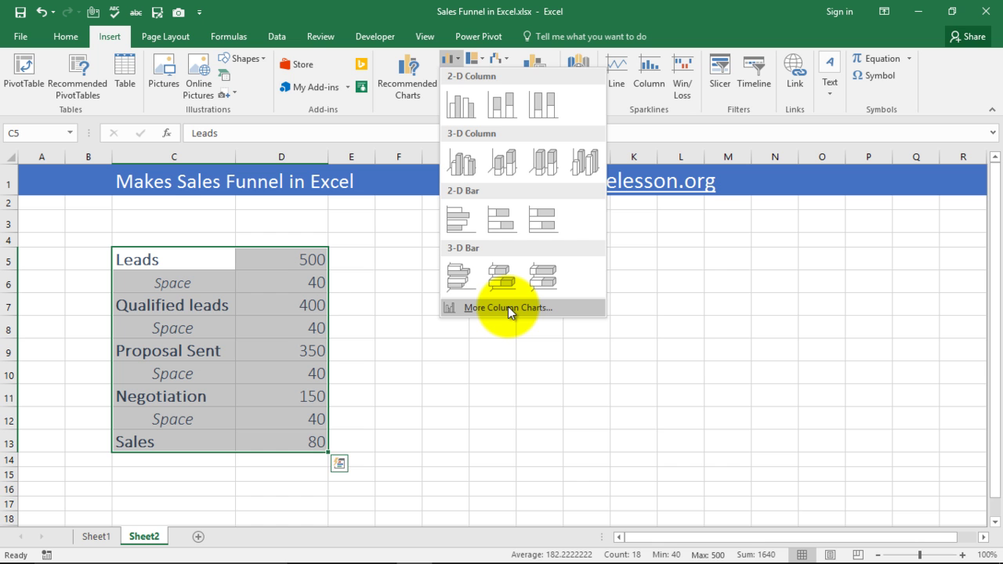
left_click(507, 307)
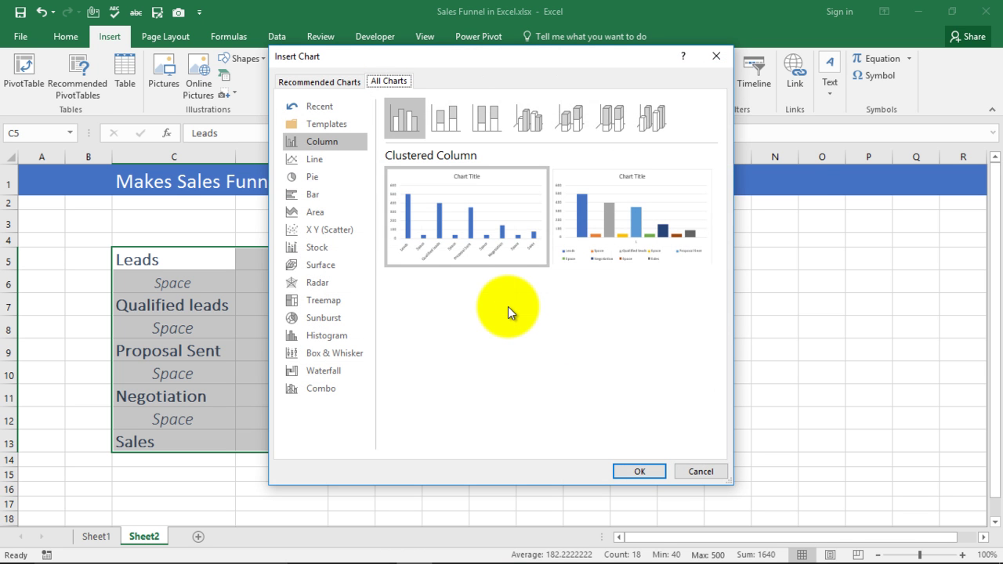
left_click(614, 117)
mouse_move(467, 207)
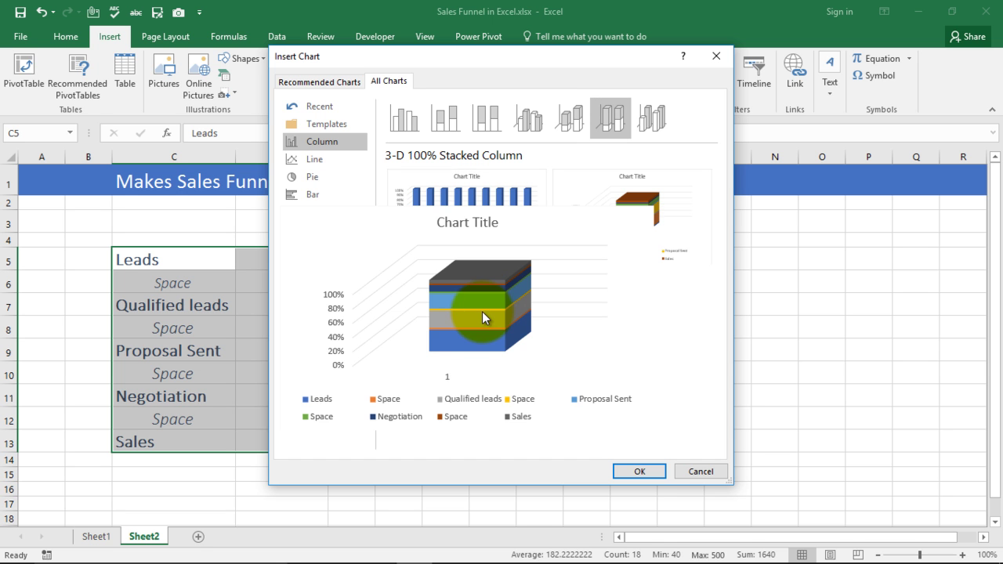
left_click(640, 470)
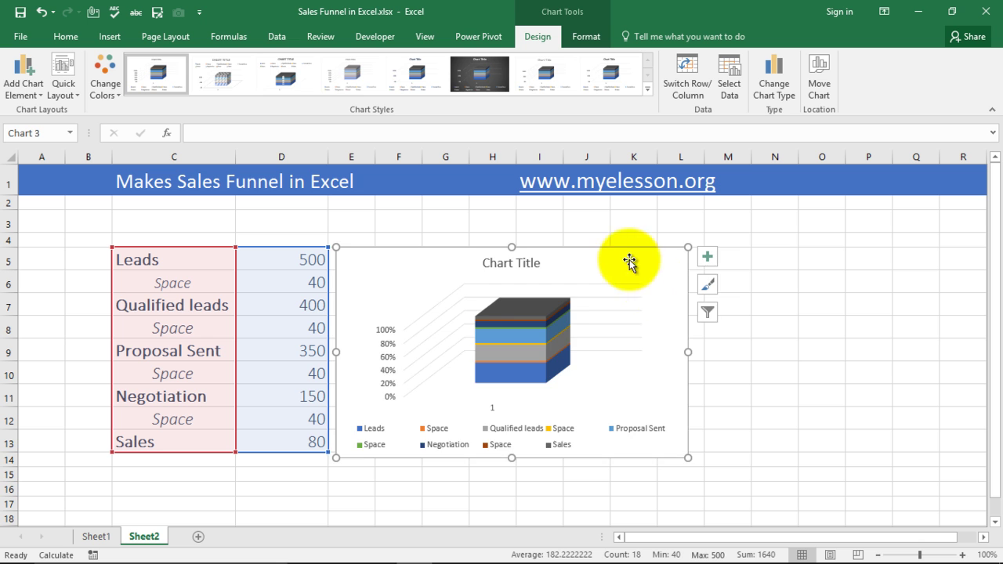
left_click_drag(634, 262, 701, 255)
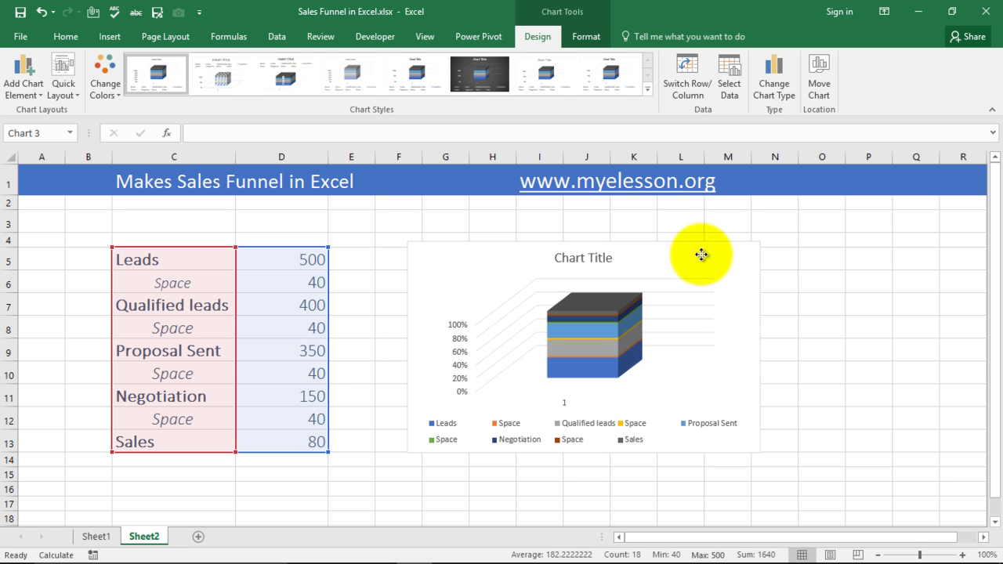
left_click(701, 255)
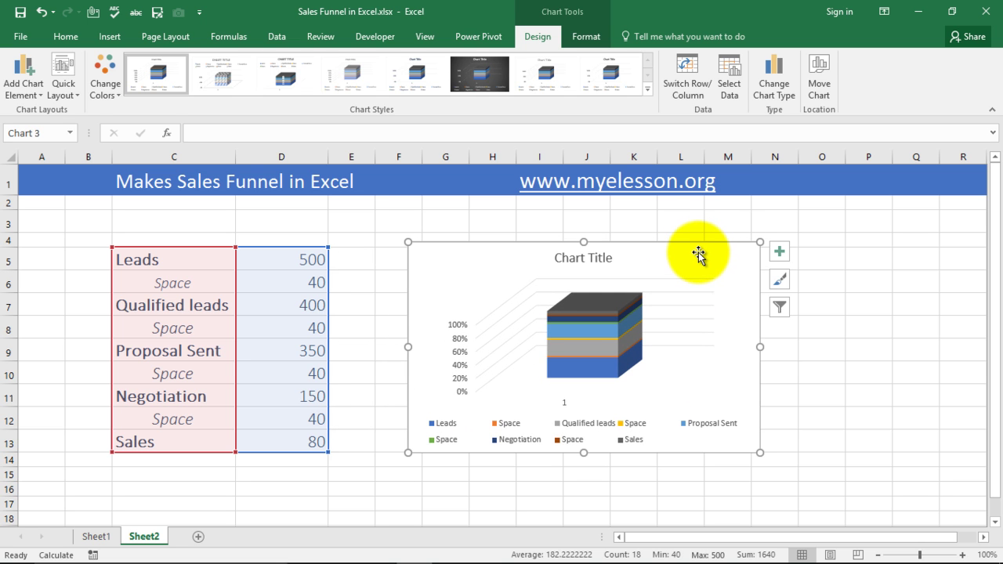
Set the vertical percentage axis to Values in reverse order, putting 0% at the top
right_click(453, 336)
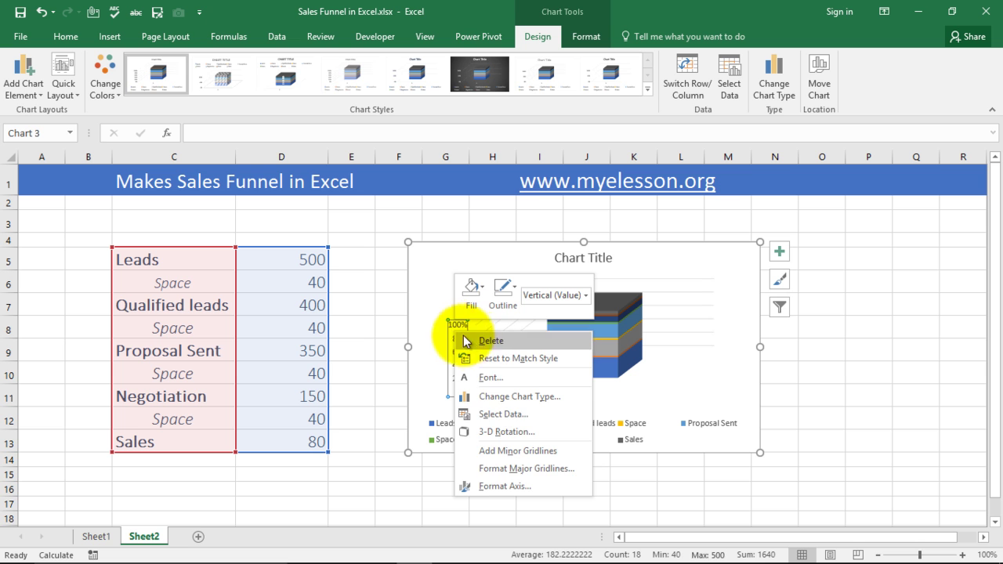
left_click(496, 486)
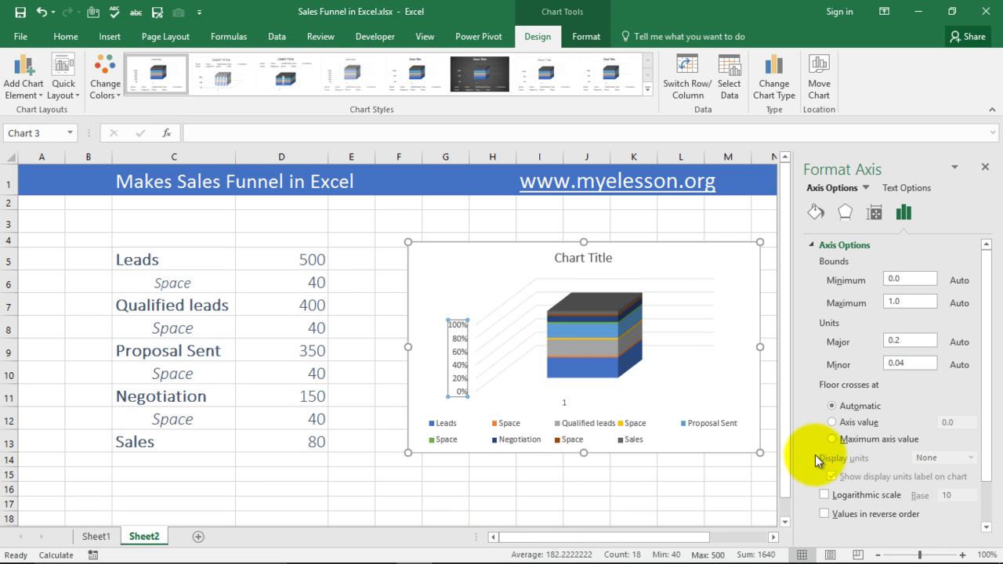
left_click(824, 514)
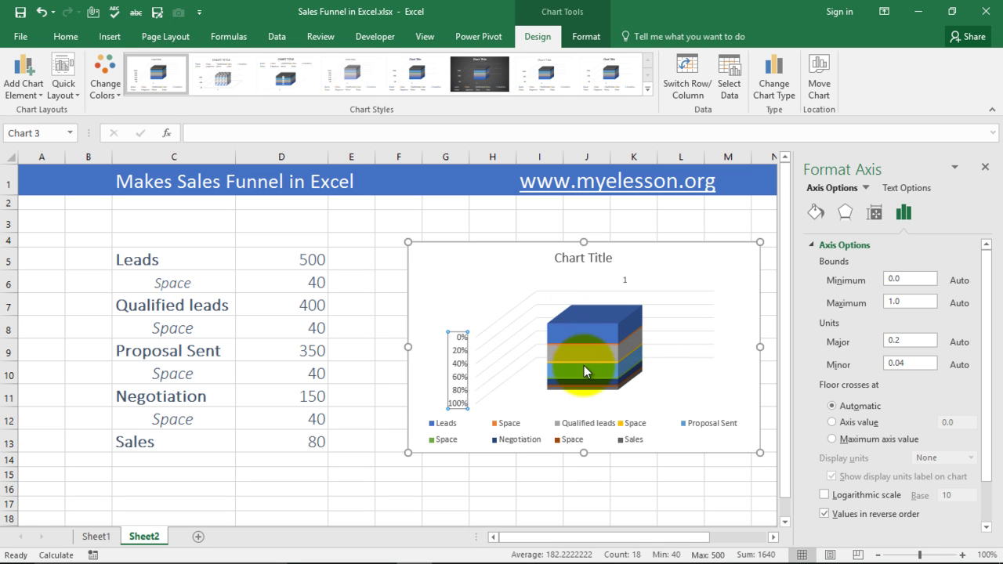
Set the Leads series column shape to Full Pyramid to form the inverted funnel
right_click(583, 343)
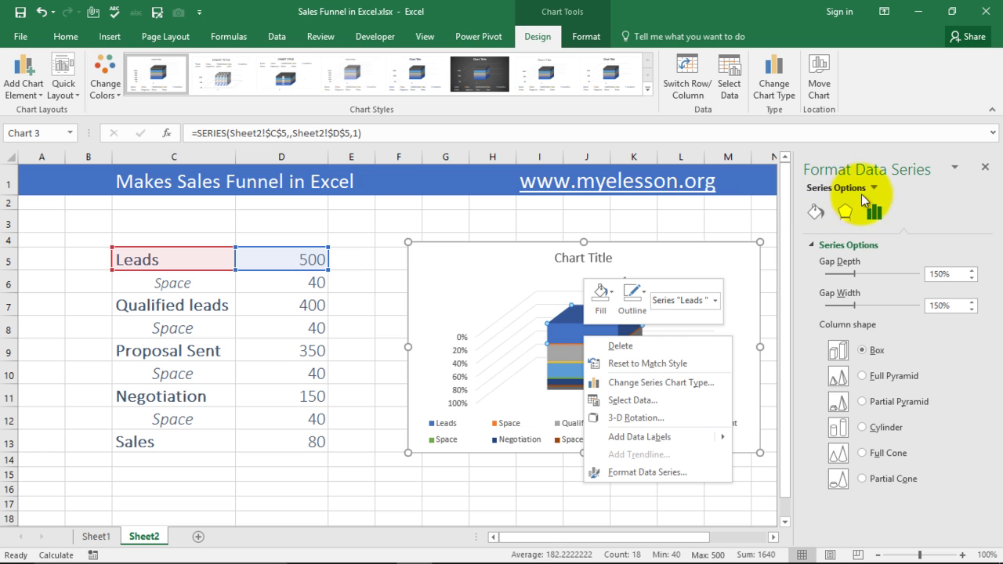
left_click(861, 375)
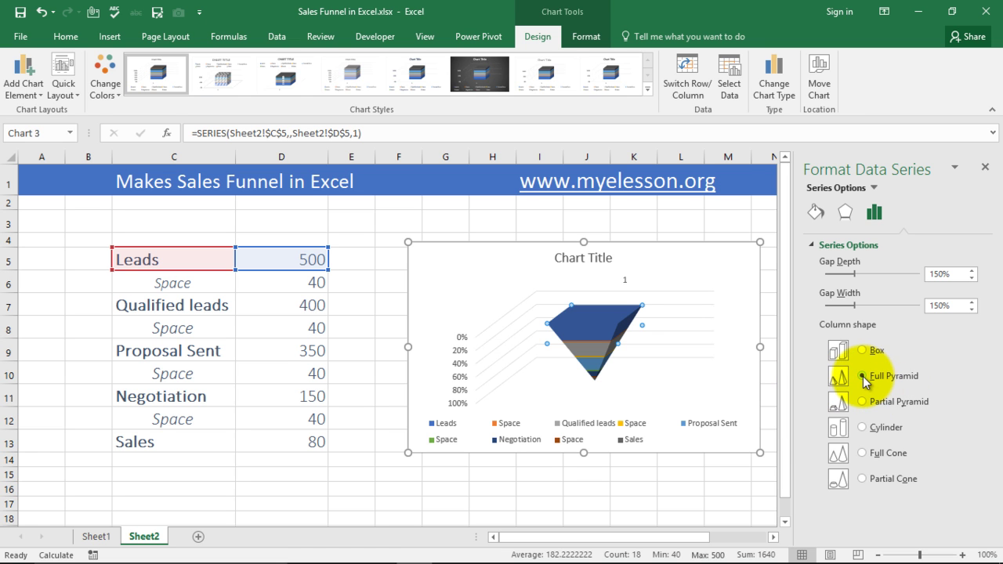
left_click(720, 505)
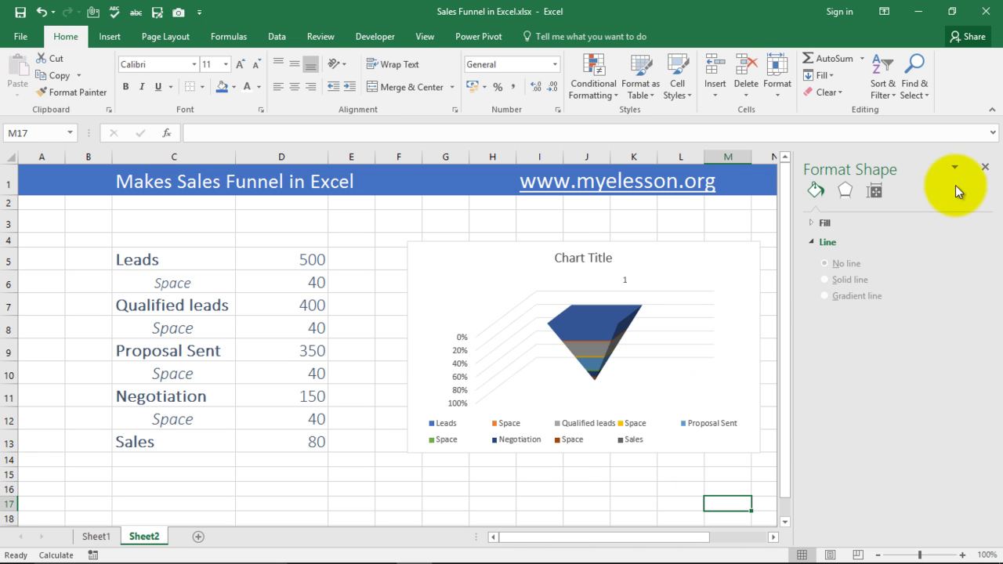
Delete the chart's vertical percentage axis, legend and gridlines
left_click(984, 167)
left_click(460, 357)
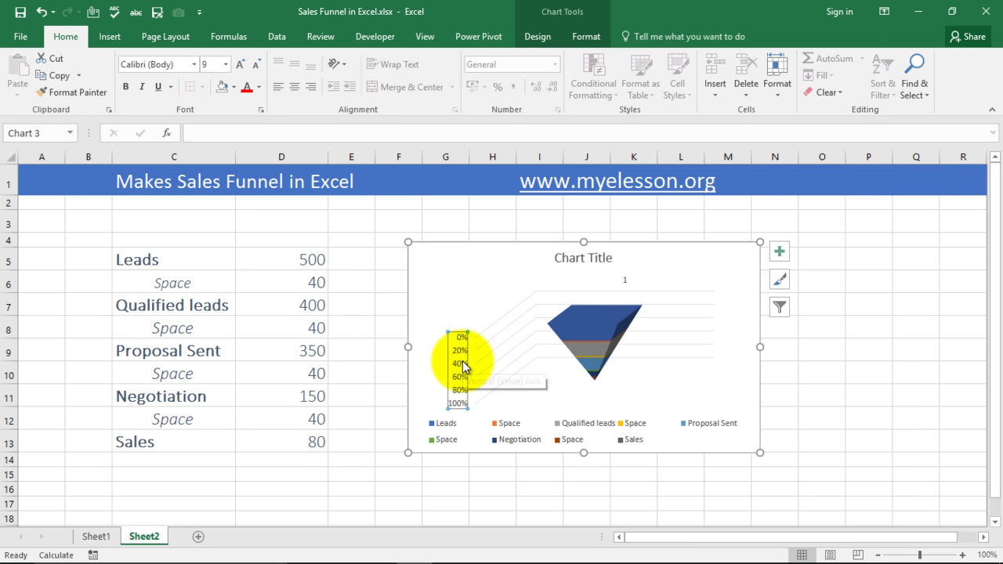
key("Delete")
left_click(439, 427)
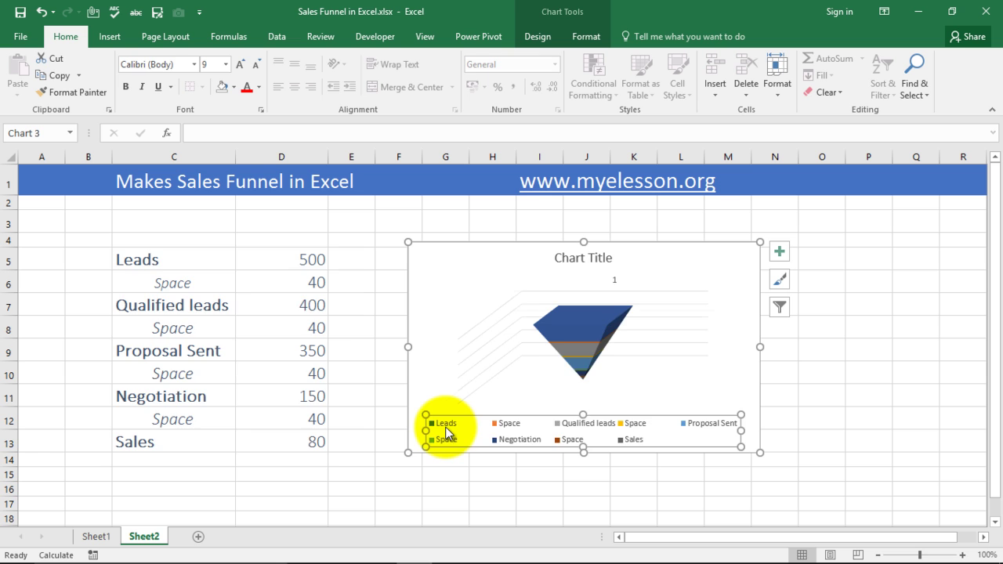
key("Delete")
left_click(460, 353)
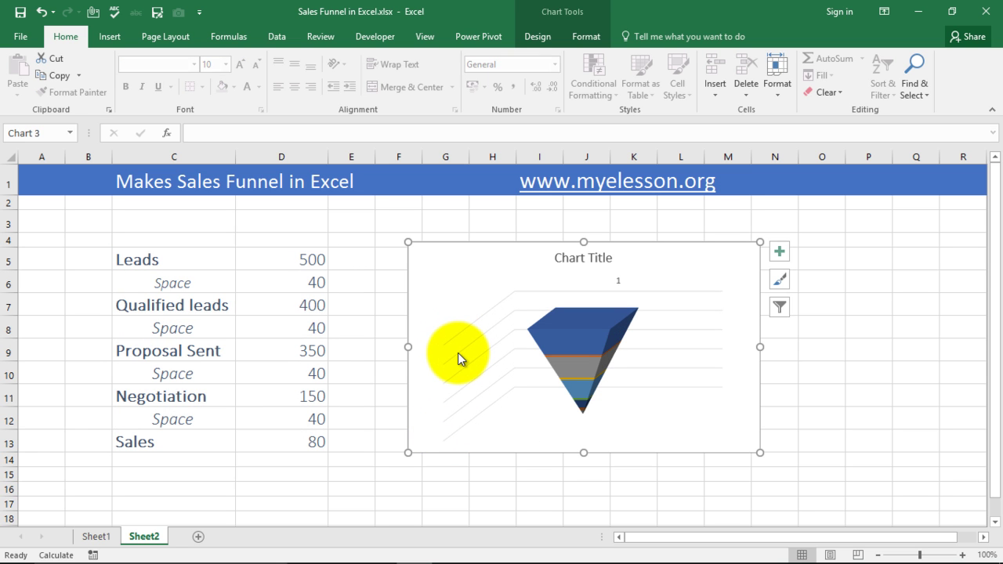
key("Delete")
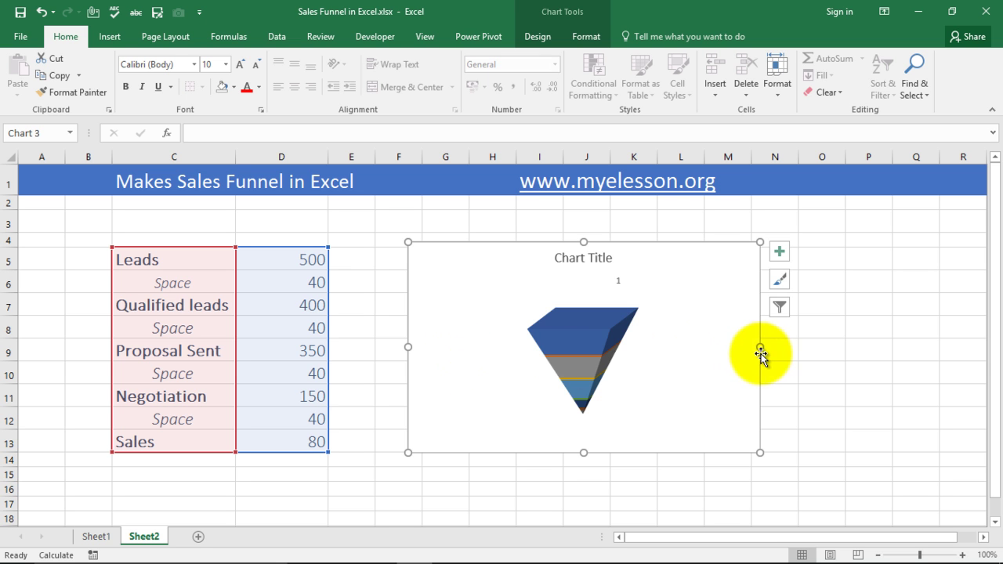
Resize the chart narrower and taller by dragging its handles
left_click_drag(760, 347, 661, 349)
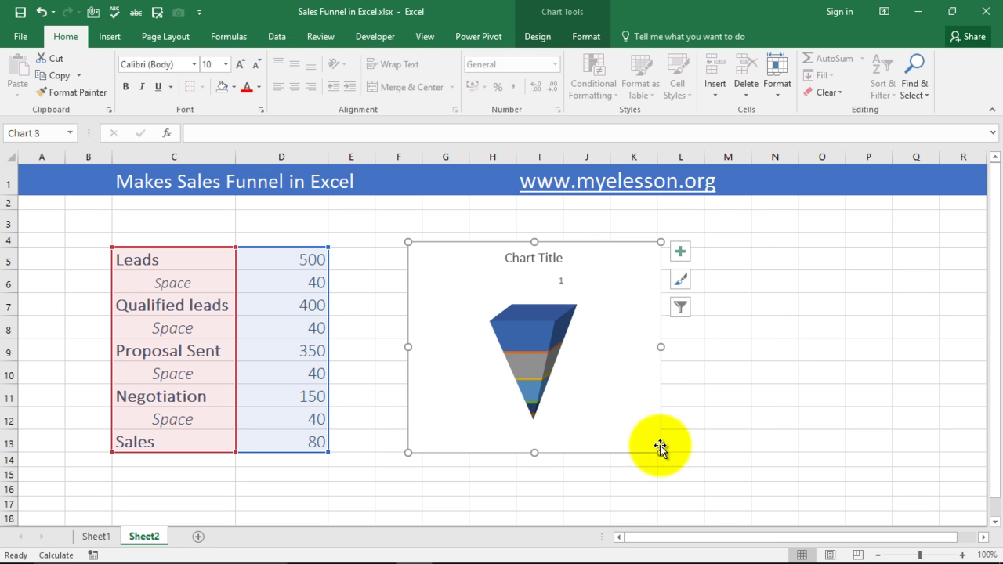
left_click_drag(661, 452, 680, 517)
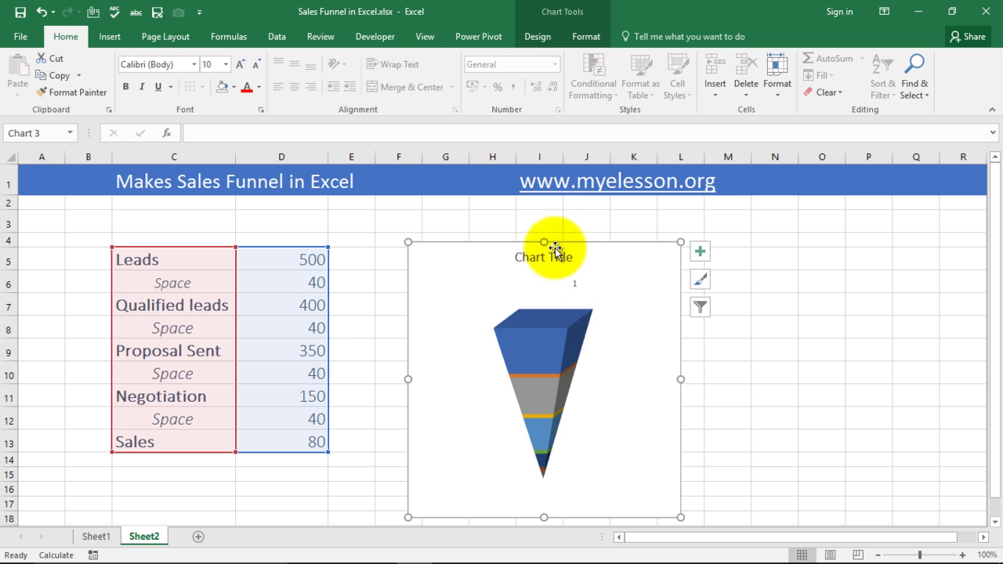
left_click_drag(543, 242, 551, 206)
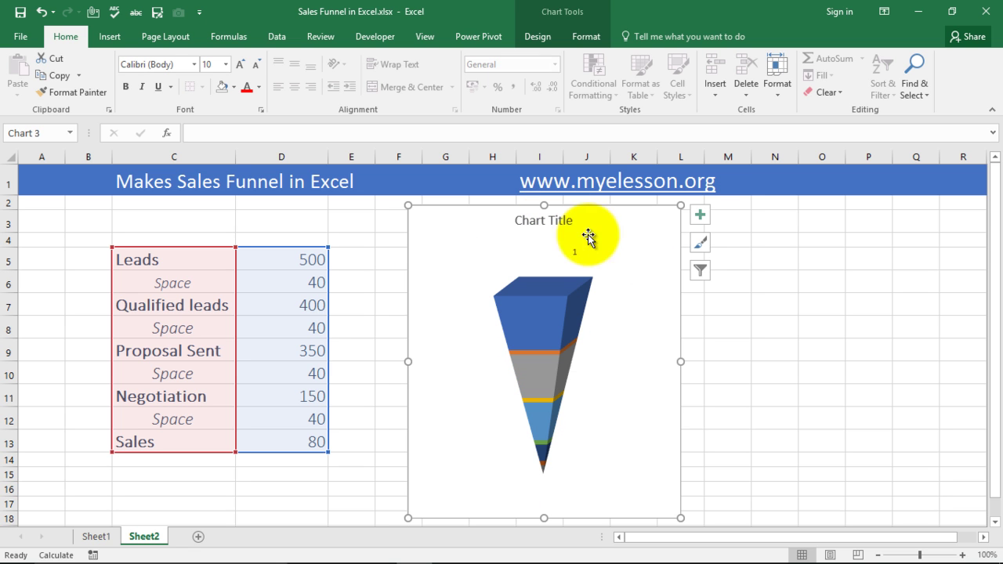
Set the Space band below Leads to No Fill, undoing an accidental Qualified leads change
left_click(553, 354)
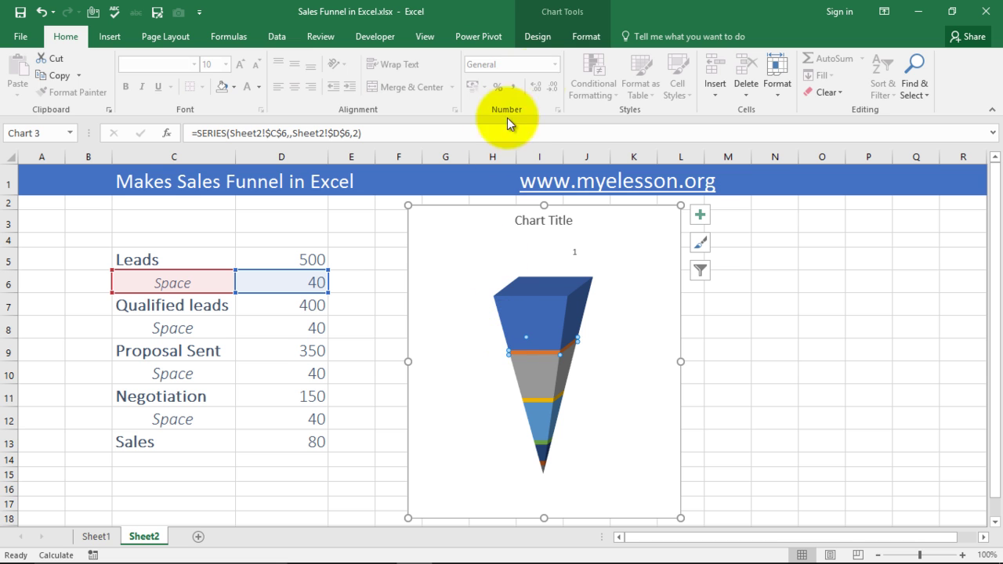
left_click(583, 37)
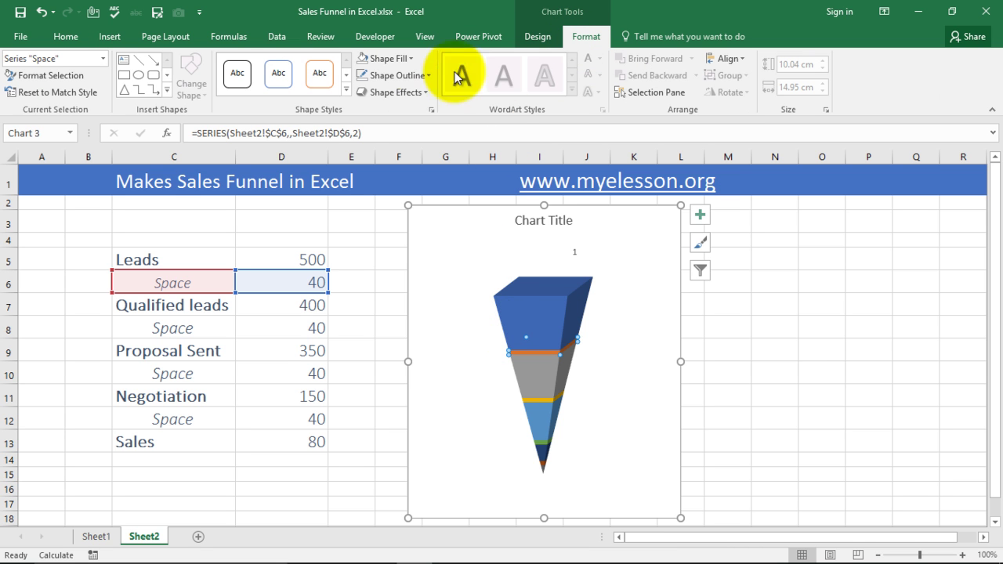
left_click(411, 57)
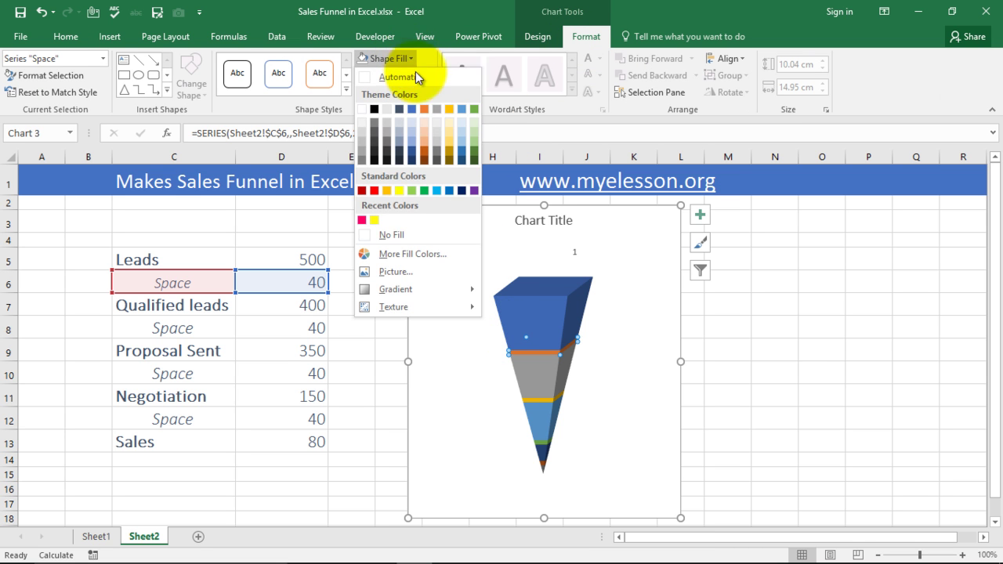
left_click(384, 232)
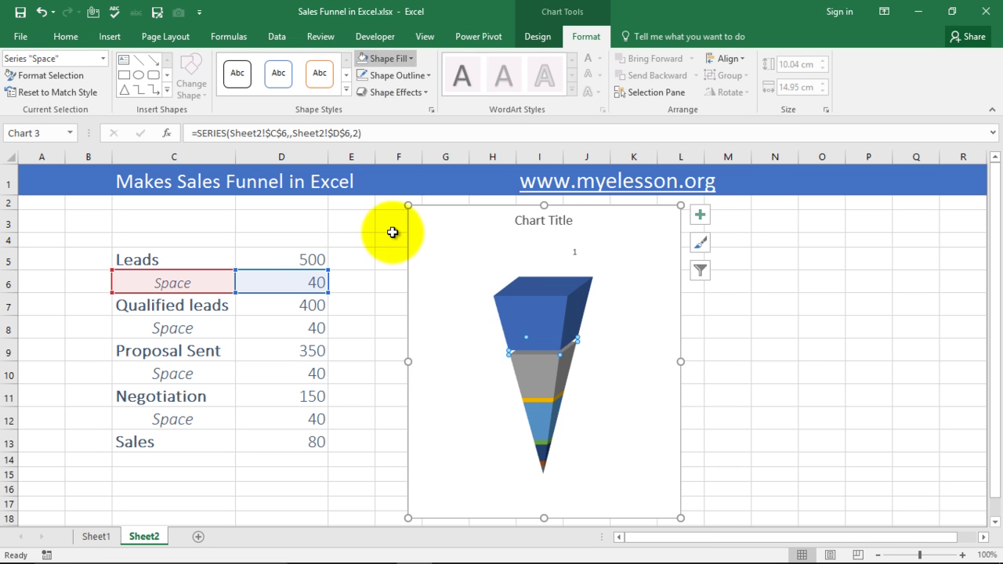
left_click(531, 398)
left_click(416, 58)
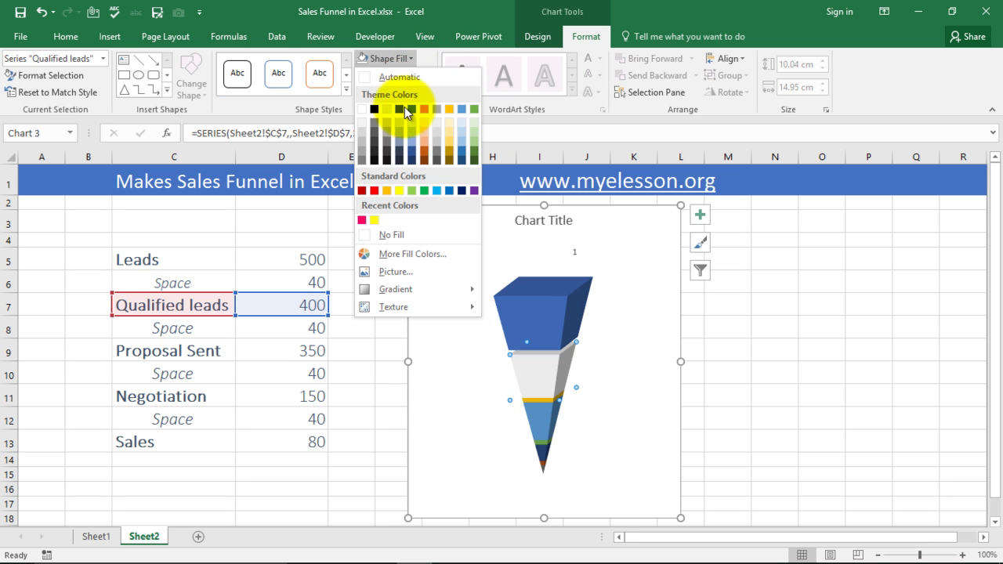
left_click(386, 233)
key("ctrl+z")
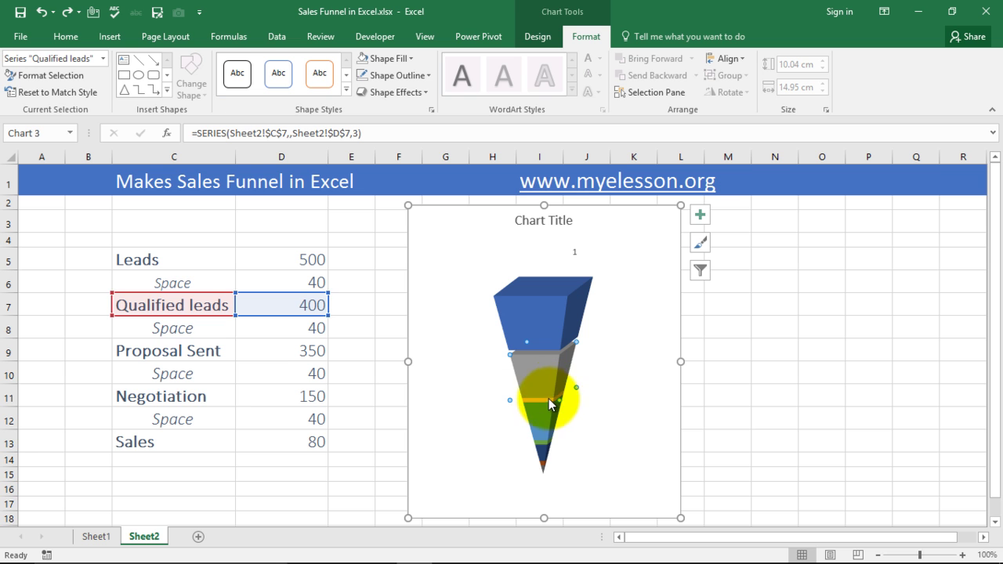
Set the Space bands below Qualified leads, below Proposal Sent and near the tip to No Fill
left_click(545, 400)
left_click(410, 59)
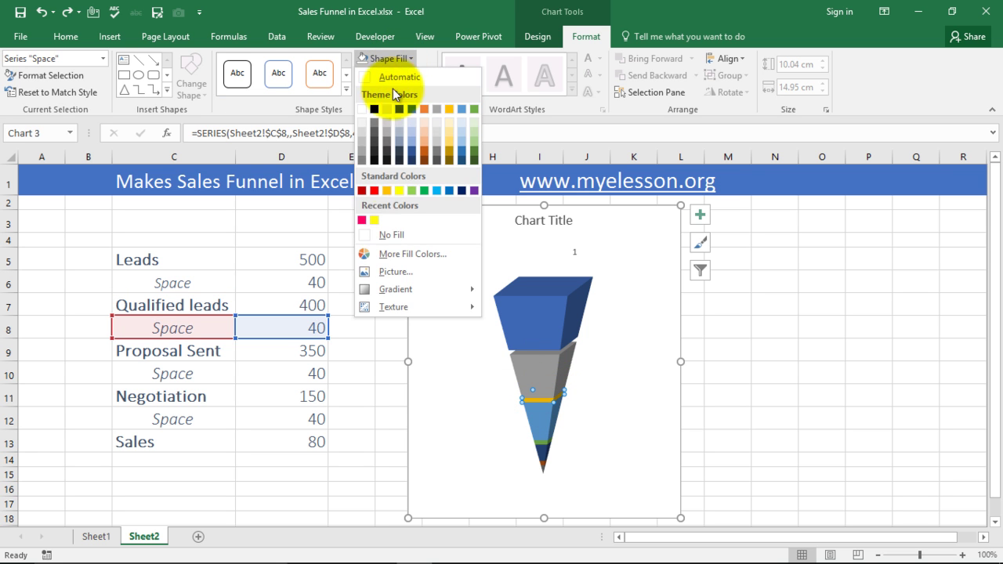
left_click(397, 231)
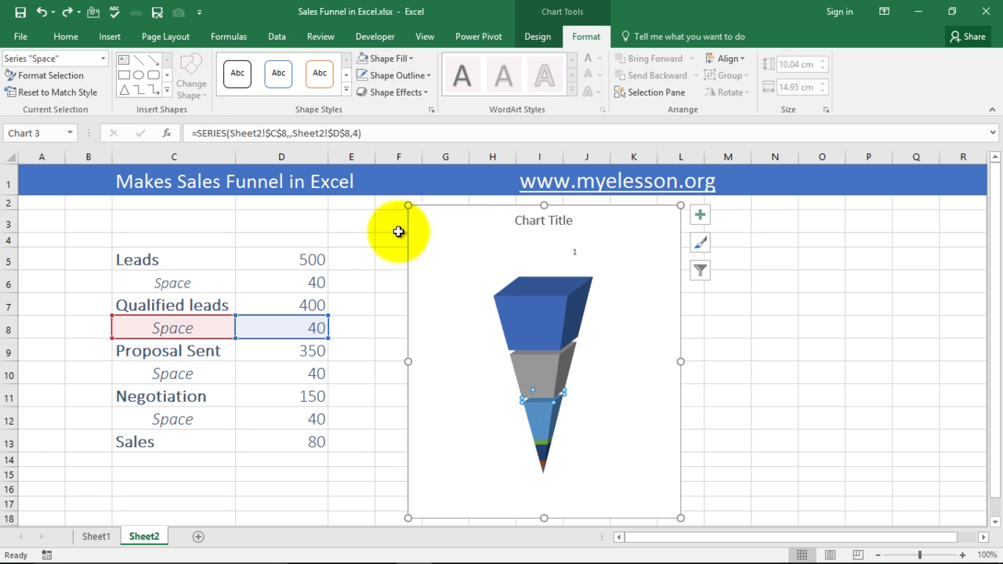
left_click(543, 445)
left_click(374, 59)
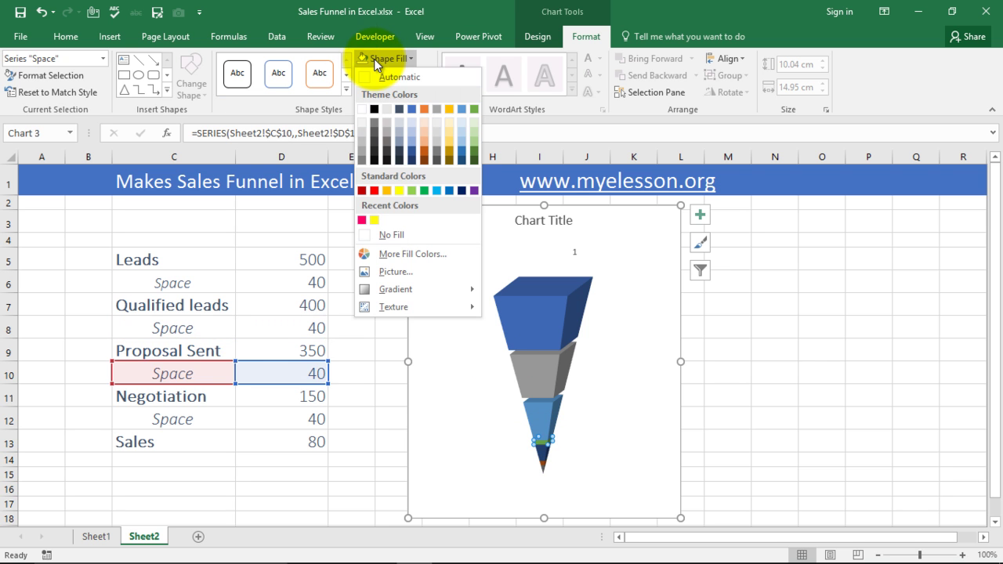
left_click(389, 233)
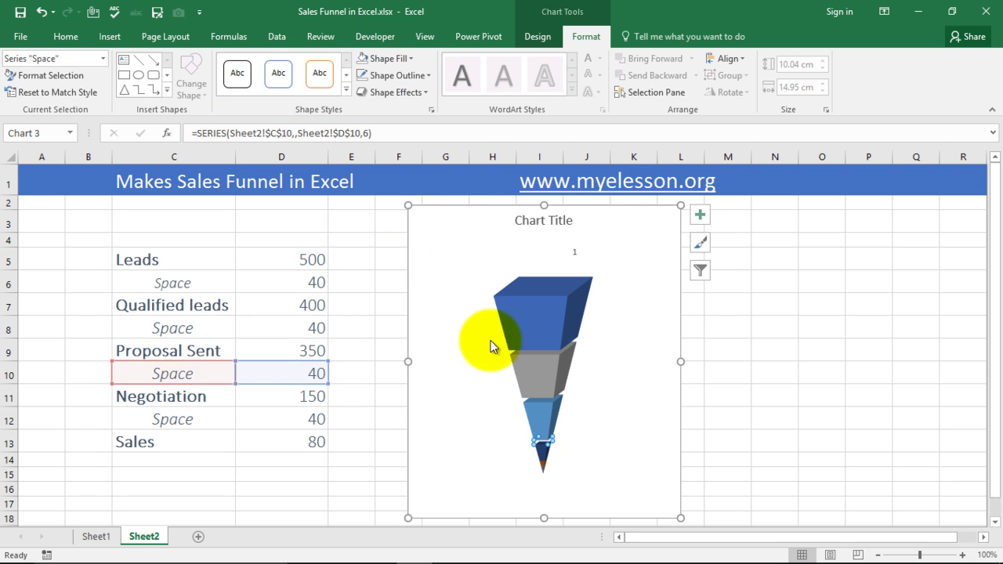
left_click(543, 464)
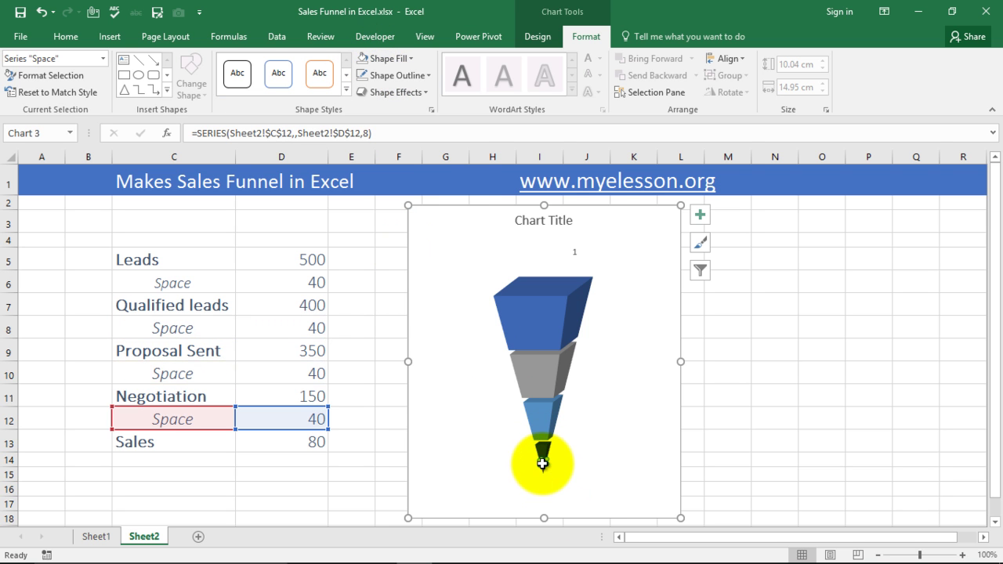
left_click(375, 55)
left_click(381, 234)
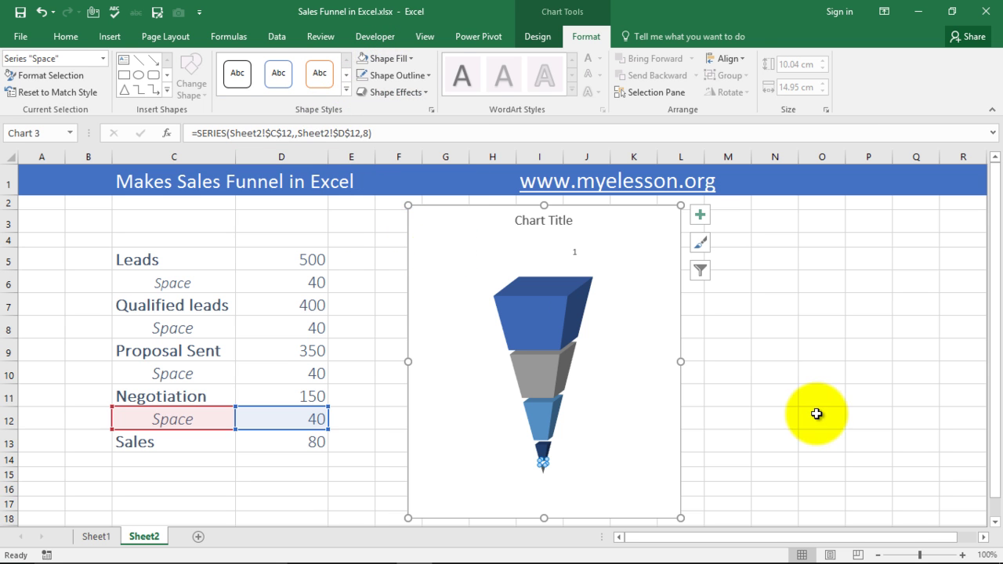
left_click(816, 413)
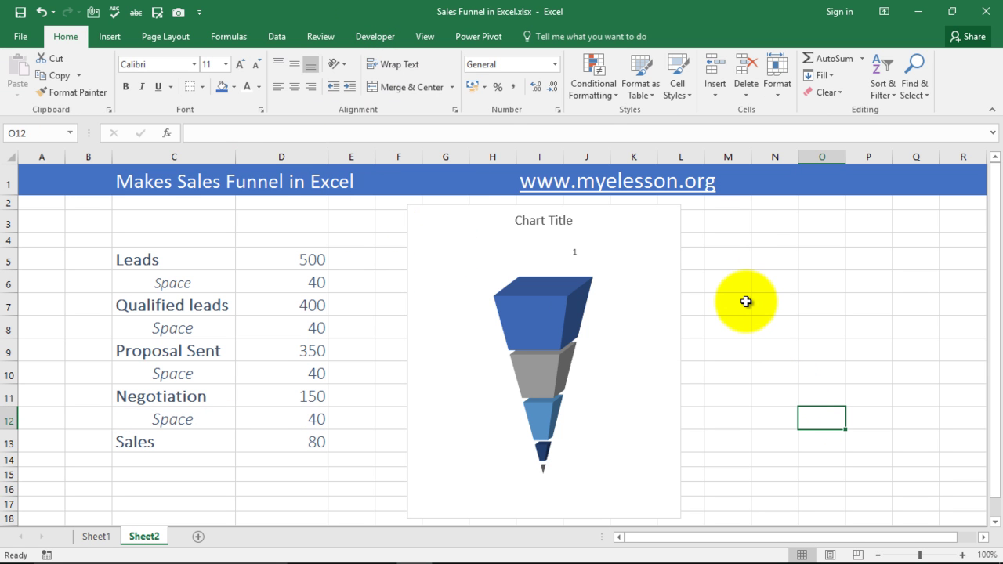
View the finished, labelled Sales Funnel example on Sheet1
left_click(96, 536)
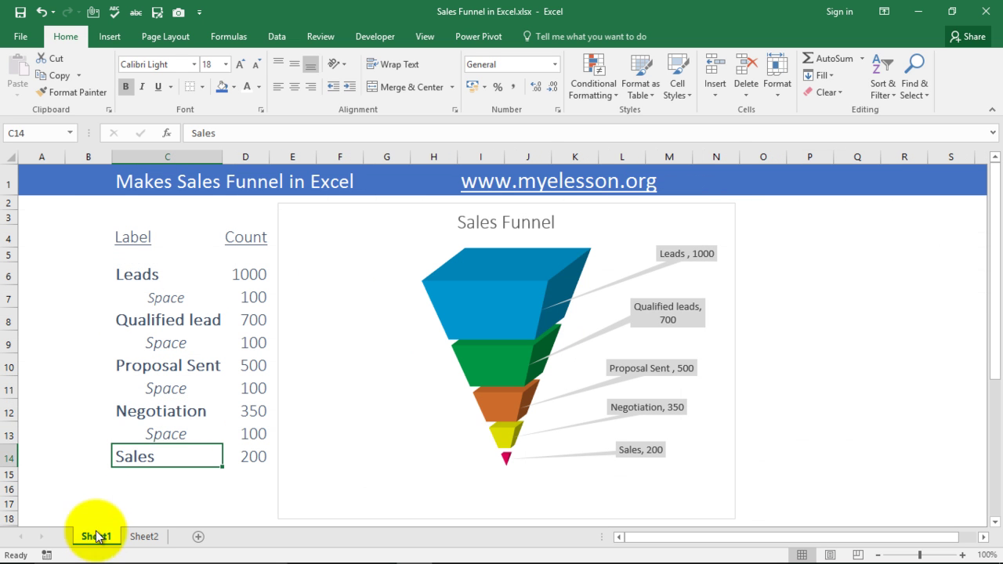